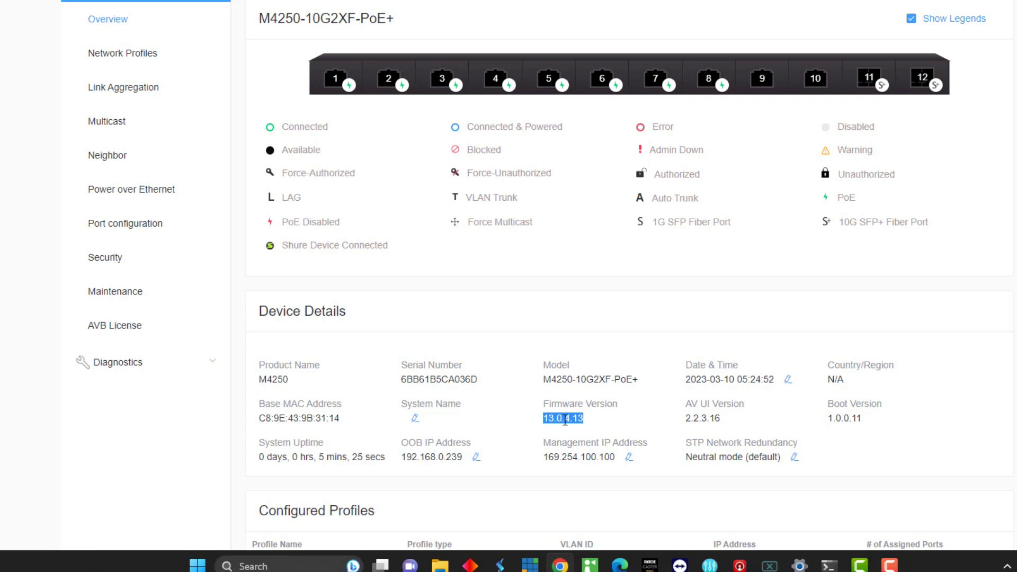
- Change the switch's system name to 'TechCondo BirdDog' and apply it
left_click(884, 449)
scroll(871, 445, "down", 1)
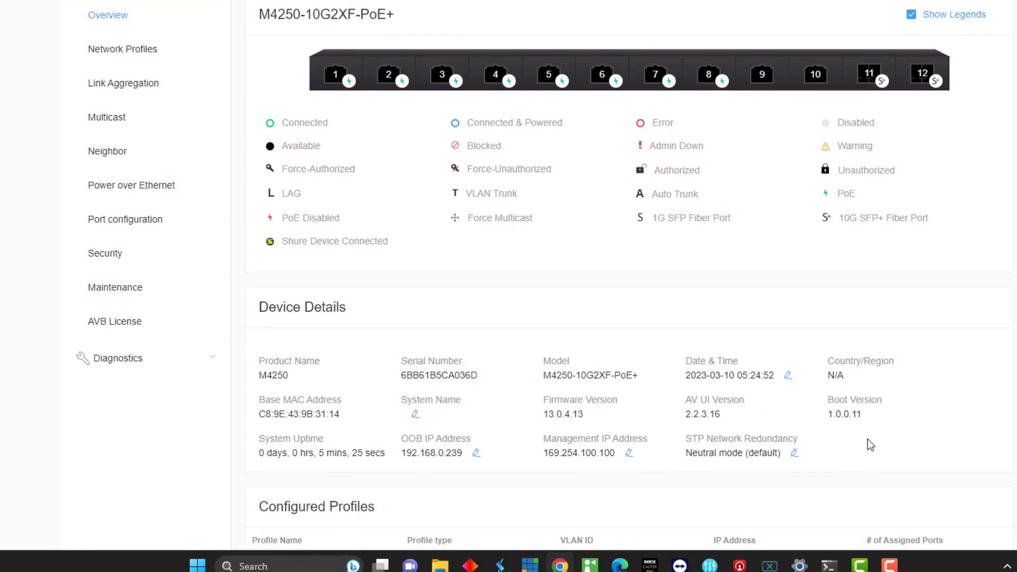
left_click(414, 371)
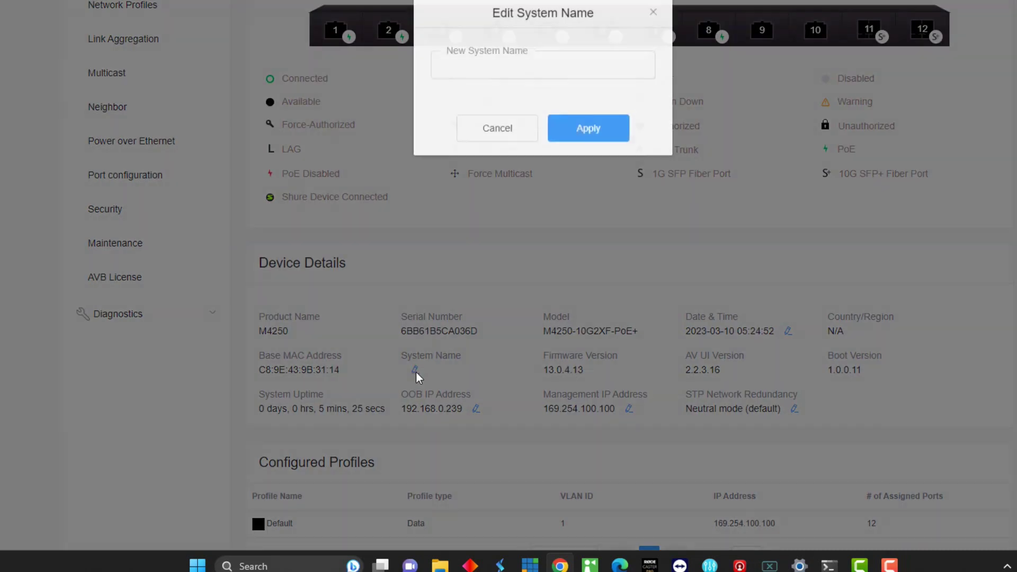
left_click(500, 65)
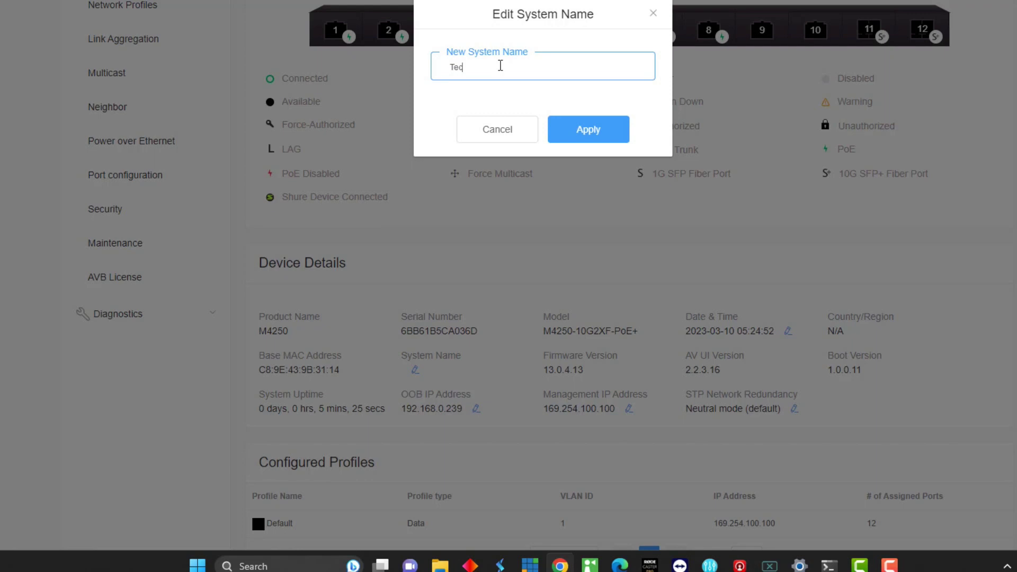
type("TechCondo BirdDog")
left_click(589, 137)
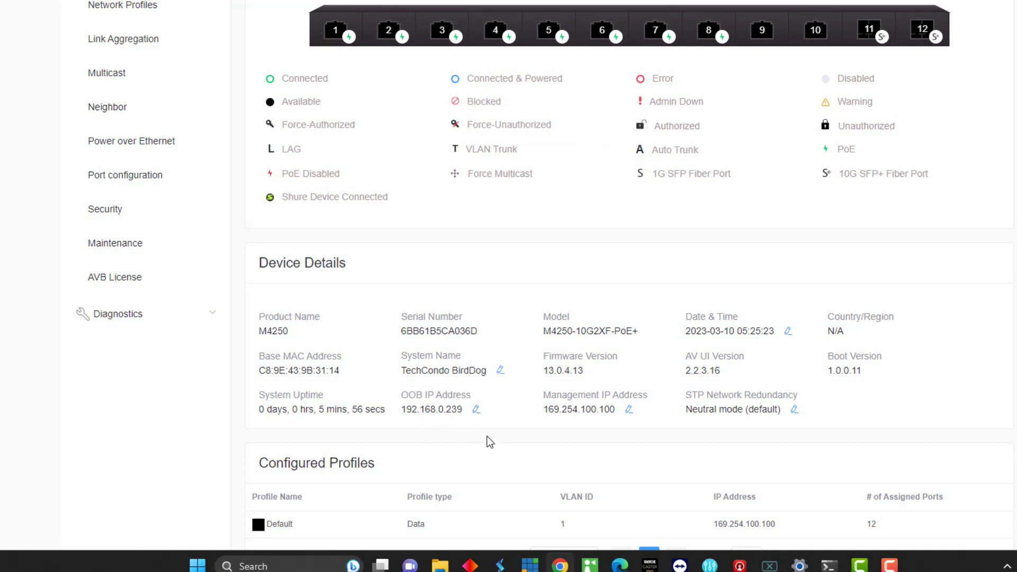
scroll(486, 437, "down", 5)
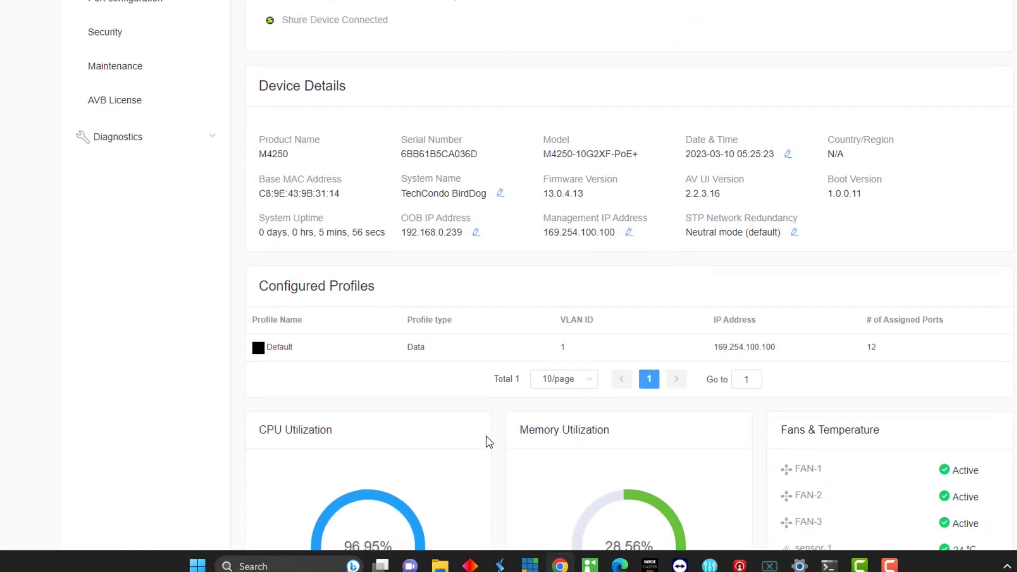
scroll(486, 437, "down", 2)
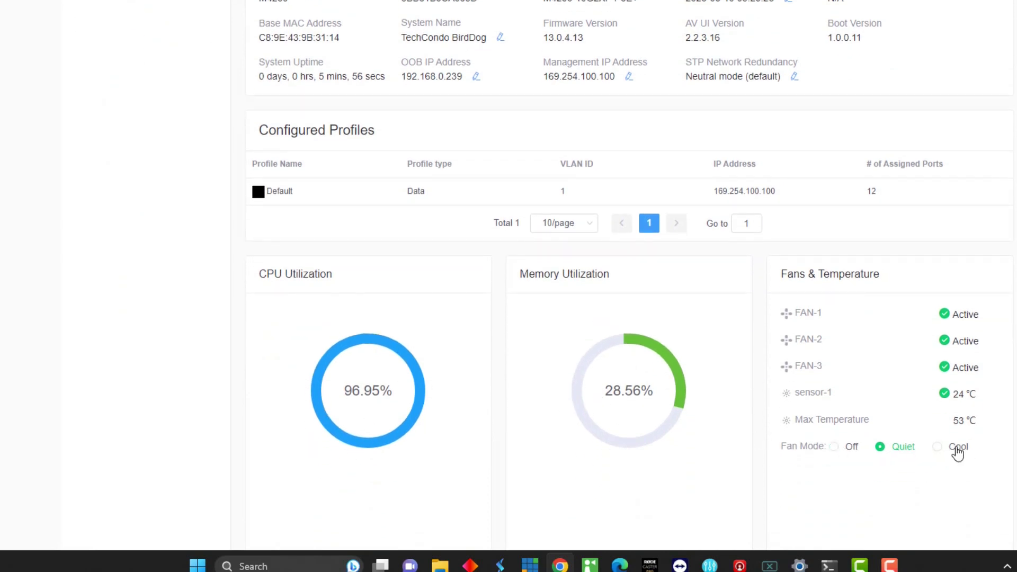
scroll(547, 313, "up", 6)
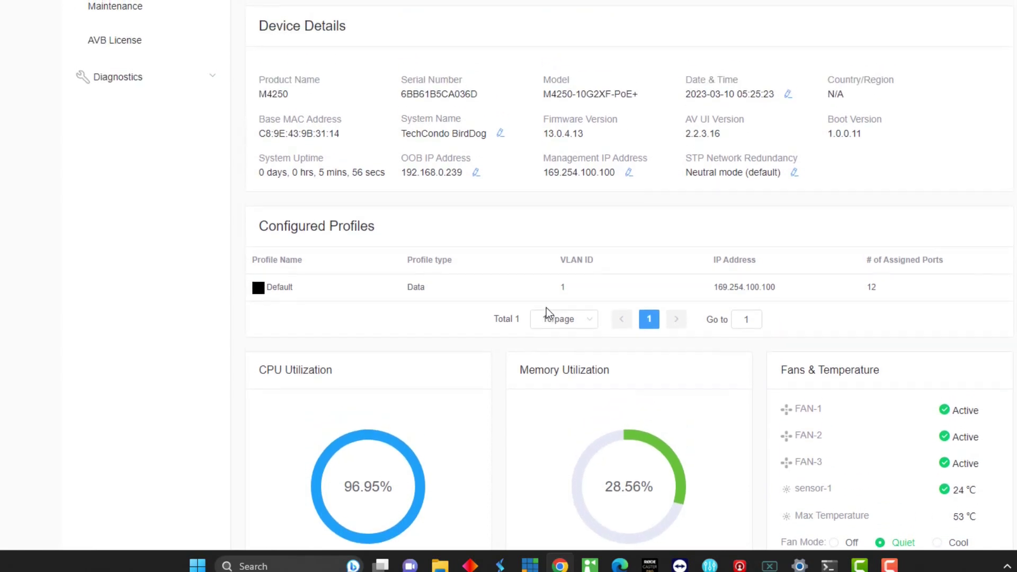
scroll(547, 313, "up", 1)
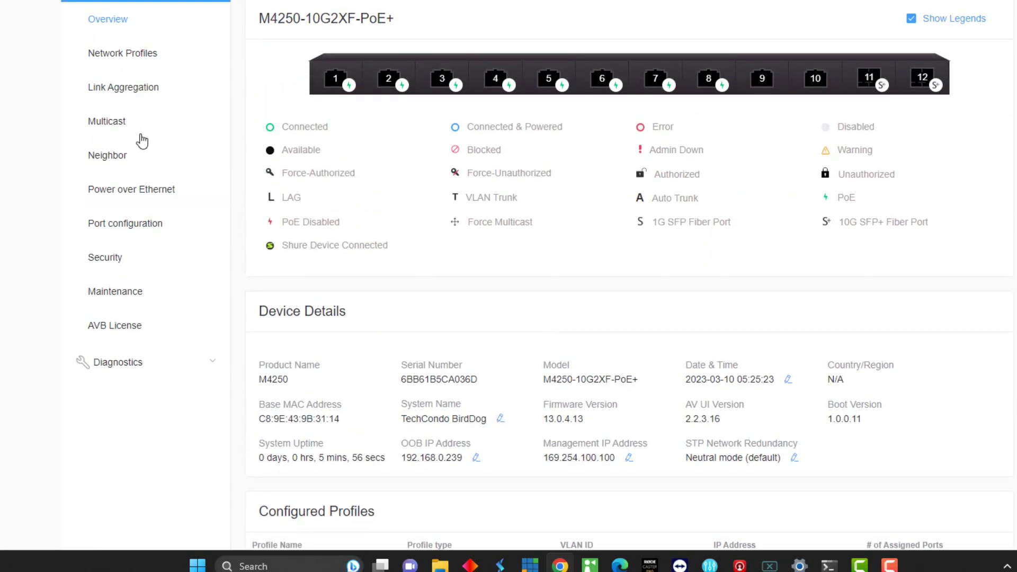
- Go to Network Profiles and highlight the Auto-Trunk and PTP residency time stamping settings
left_click(128, 58)
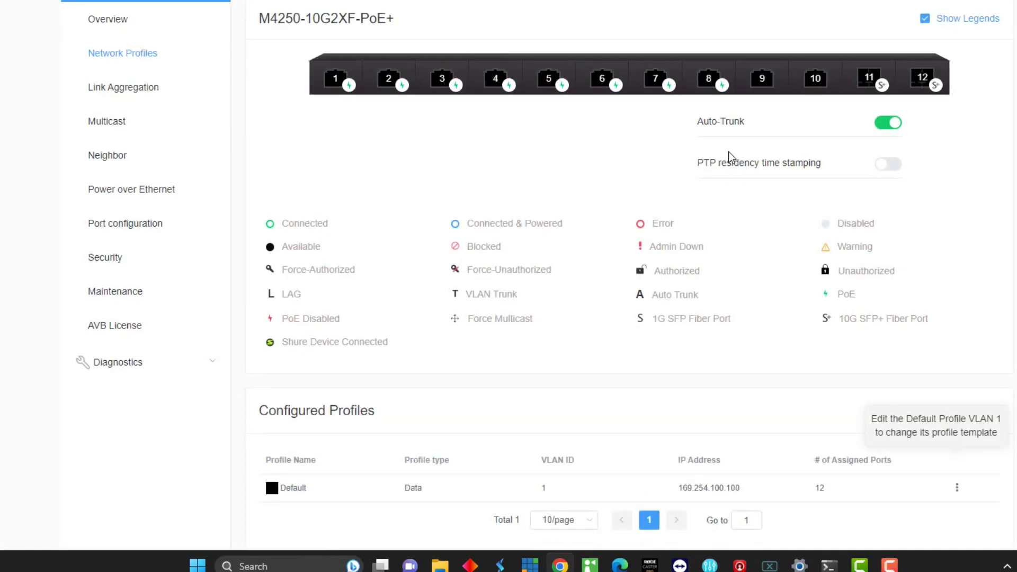
left_click_drag(708, 121, 753, 122)
double_click(720, 166)
triple_click(720, 166)
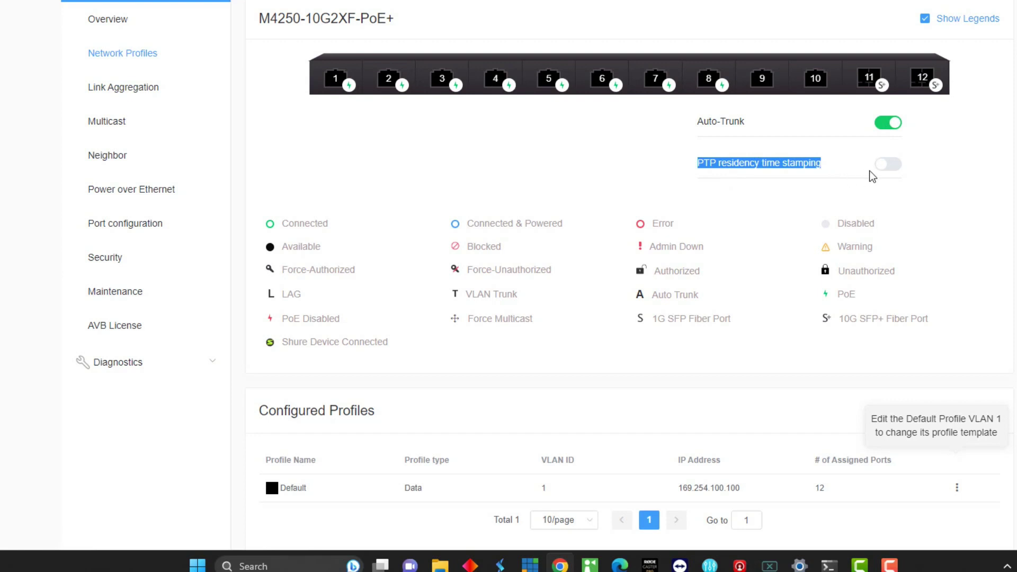
left_click(450, 101)
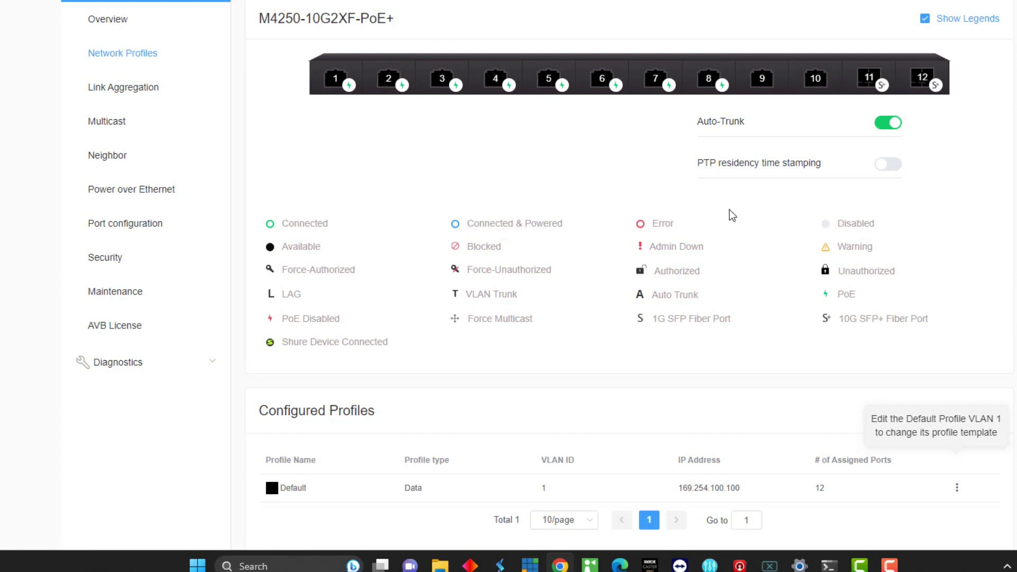
- Scroll to Profile Templates and highlight the Video NDI5 with Dante, Q-Sys or AES67 audio template
scroll(675, 260, "down", 8)
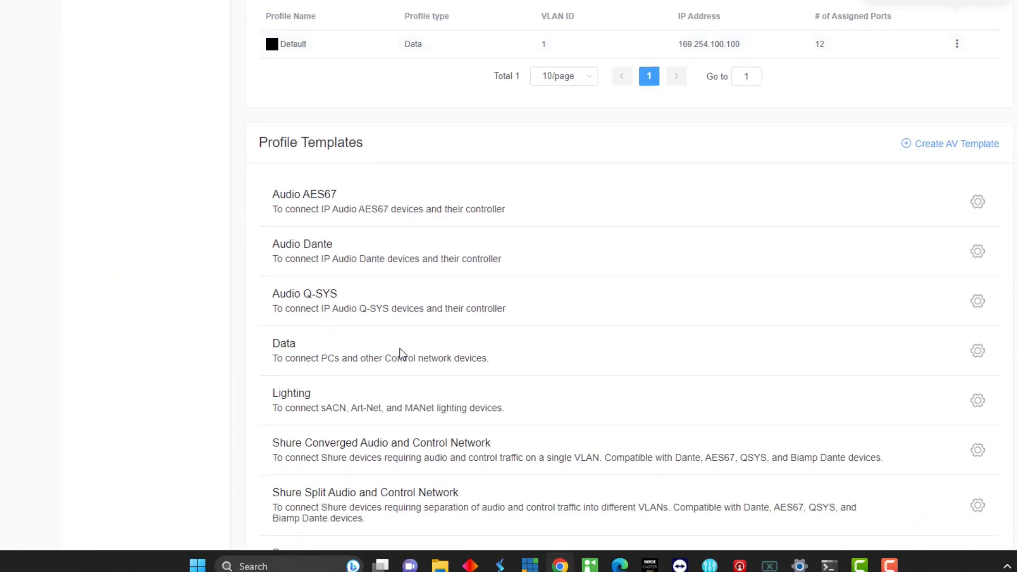
scroll(400, 348, "down", 3)
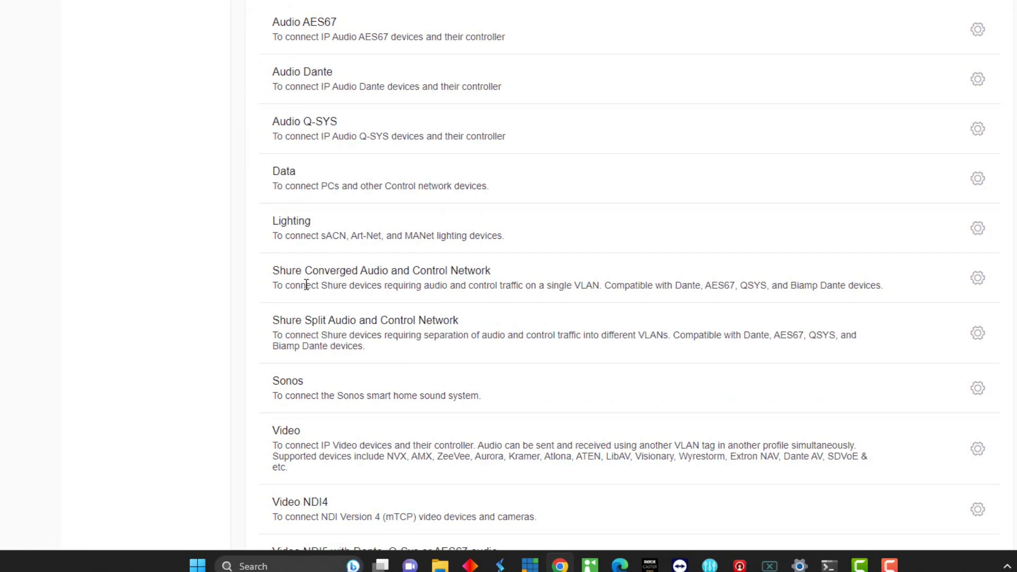
scroll(313, 358, "down", 2)
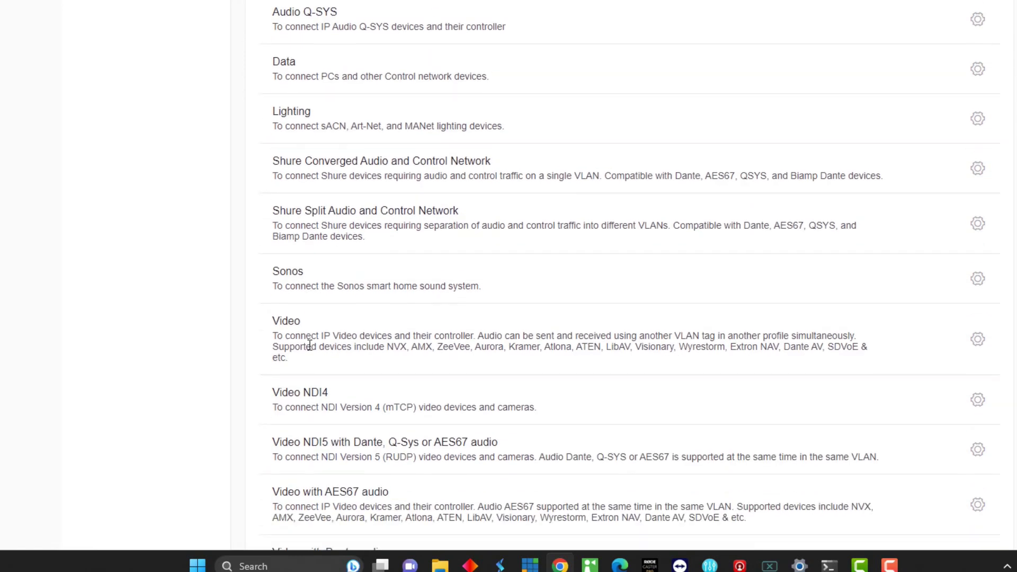
scroll(274, 363, "down", 4)
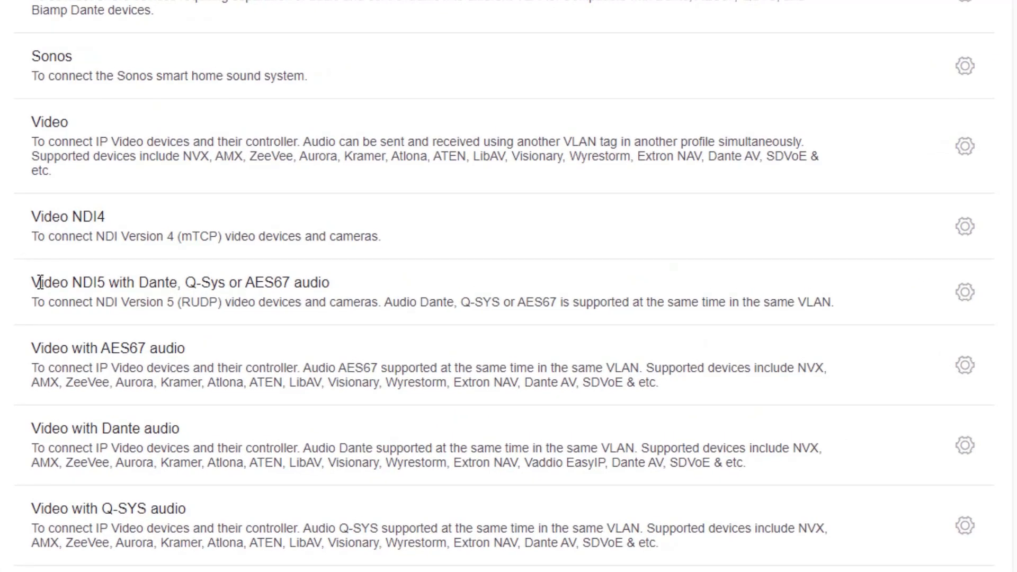
left_click_drag(40, 282, 334, 277)
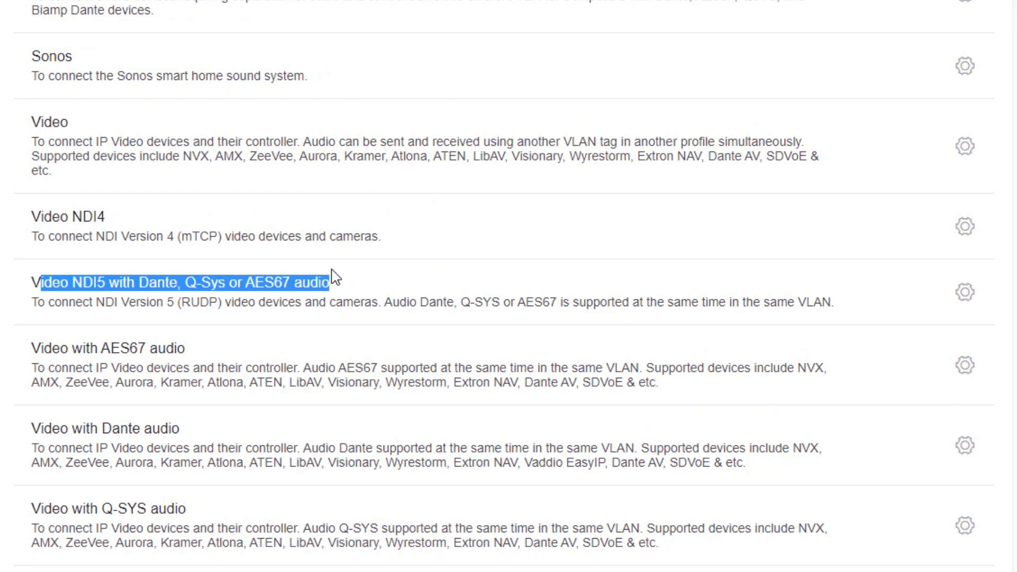
left_click(335, 277)
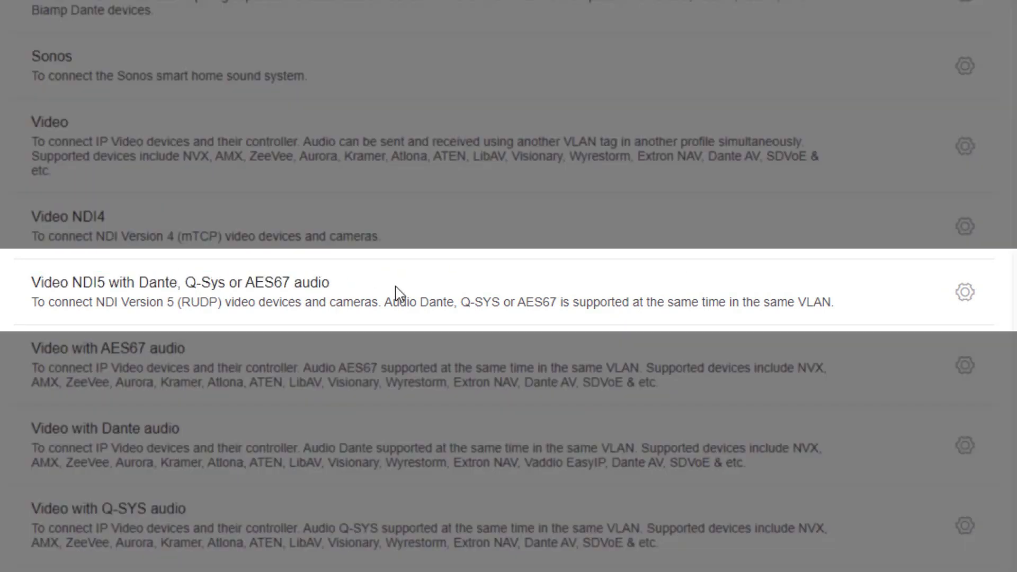
- Configure a profile from the Video NDI5 template with ports 1 through 10 selected
left_click(967, 295)
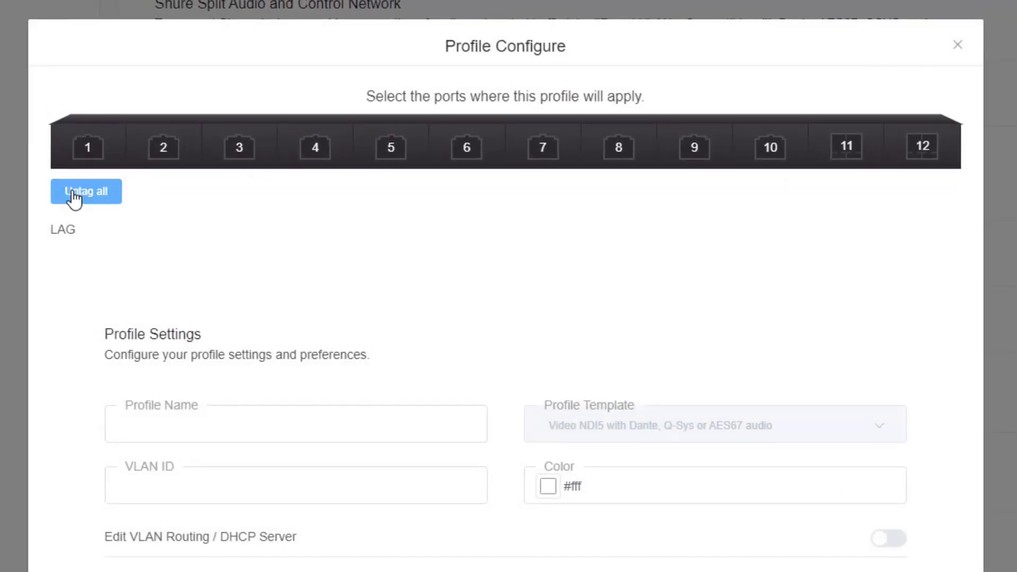
left_click(85, 148)
left_click(166, 164)
left_click(231, 159)
left_click(305, 156)
left_click(380, 158)
left_click(480, 164)
left_click(537, 173)
left_click(628, 153)
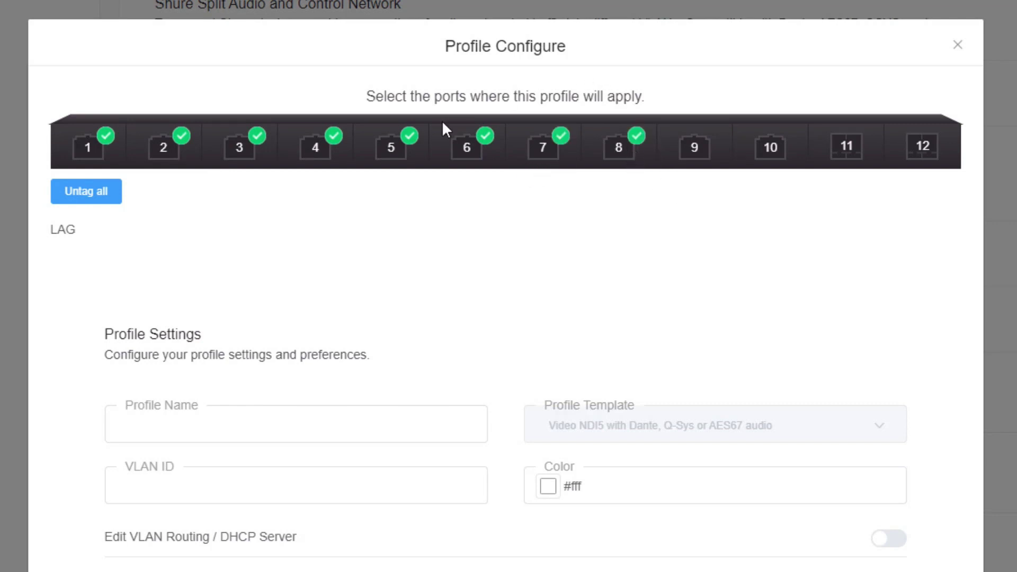
left_click(701, 156)
left_click(770, 154)
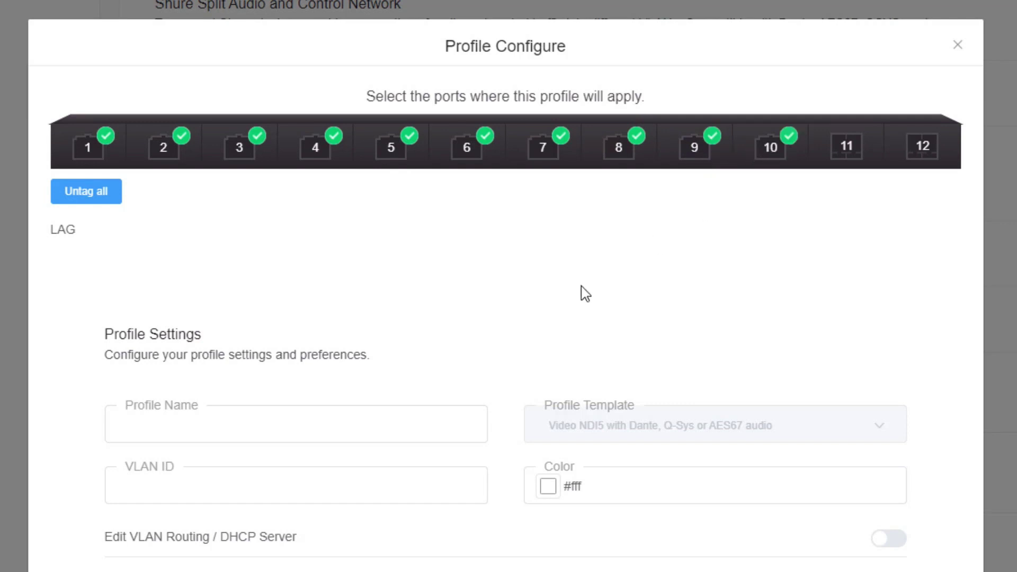
- Name the new profile NDI and give it VLAN ID 10
left_click(257, 426)
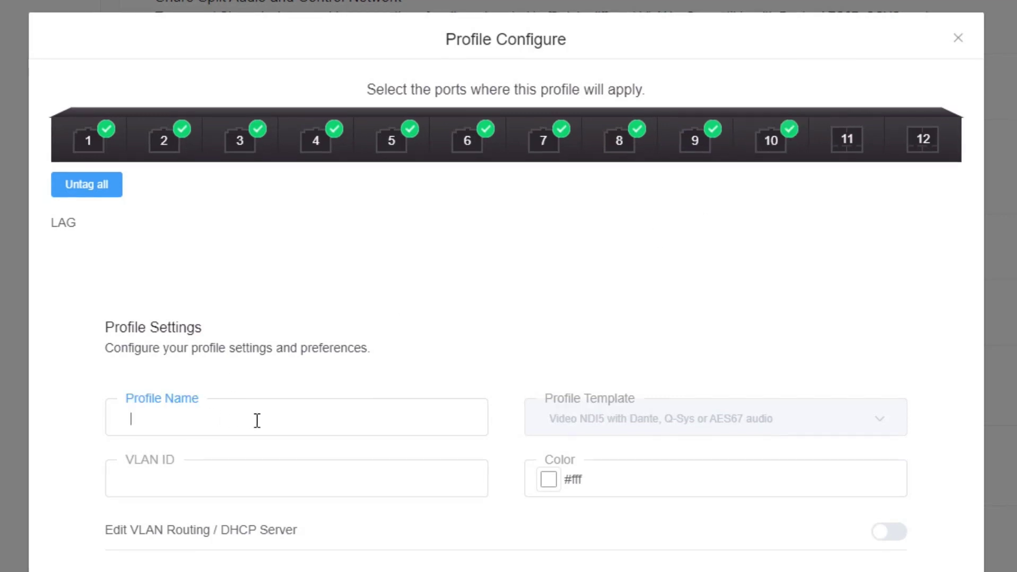
type("NDI")
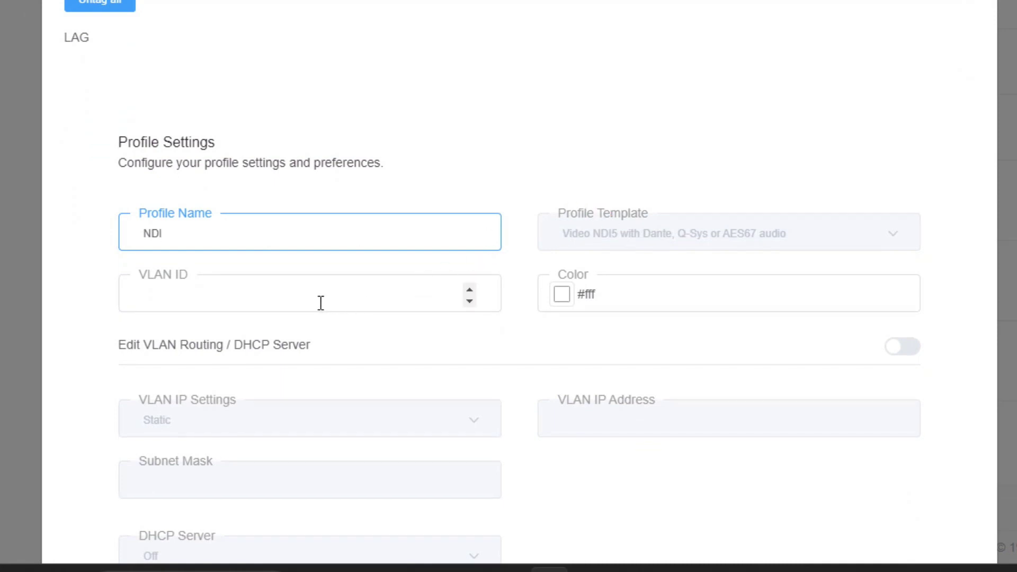
left_click(321, 302)
type("10")
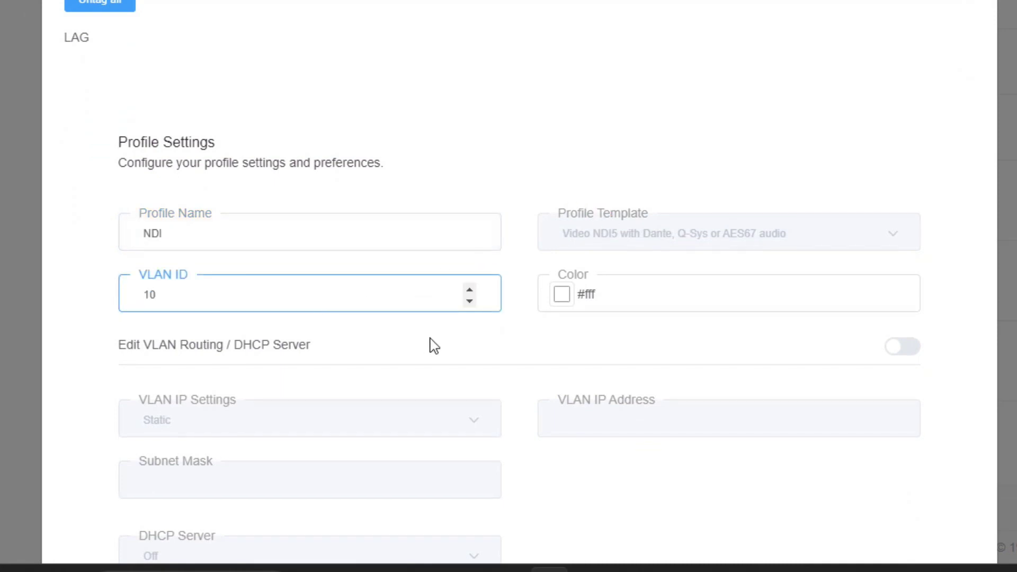
- Set the profile colour to magenta #FB0AFF
left_click(562, 296)
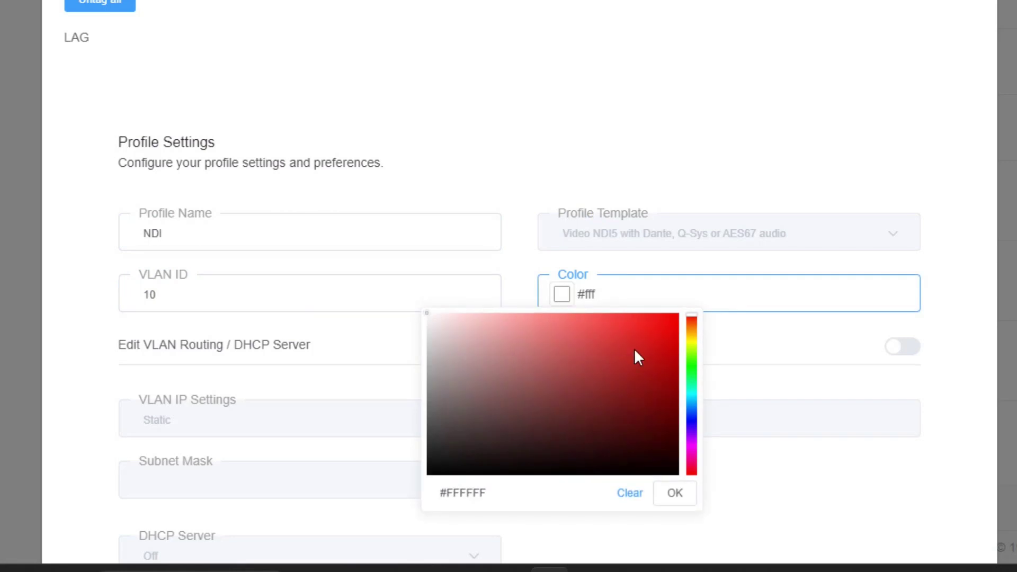
left_click(690, 448)
left_click(669, 313)
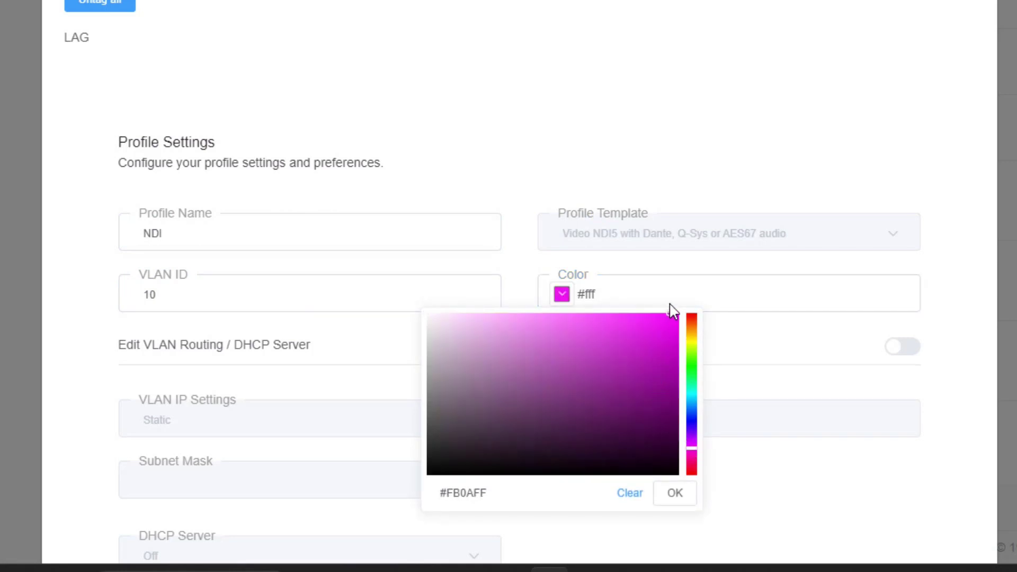
left_click(678, 498)
scroll(593, 392, "down", 2)
scroll(593, 392, "down", 1)
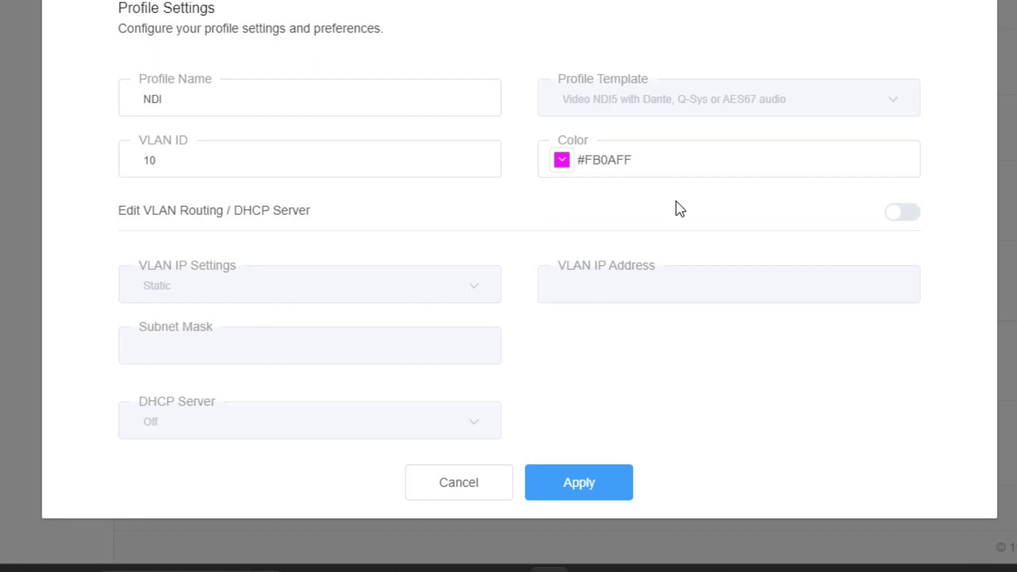
- Enable VLAN routing with static IP 192.168.100.1 and subnet mask 255.255.255.0
left_click(911, 215)
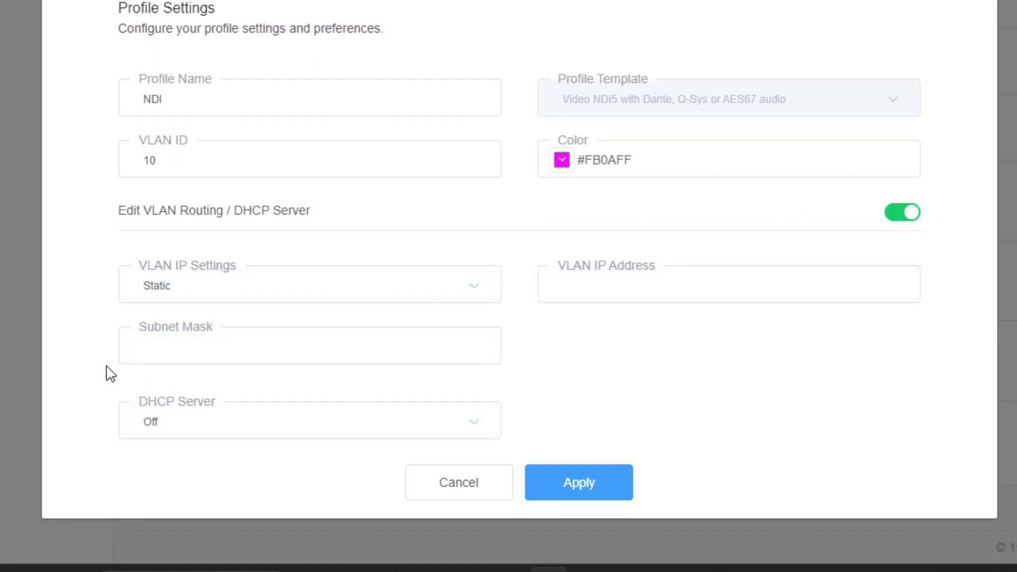
left_click(204, 298)
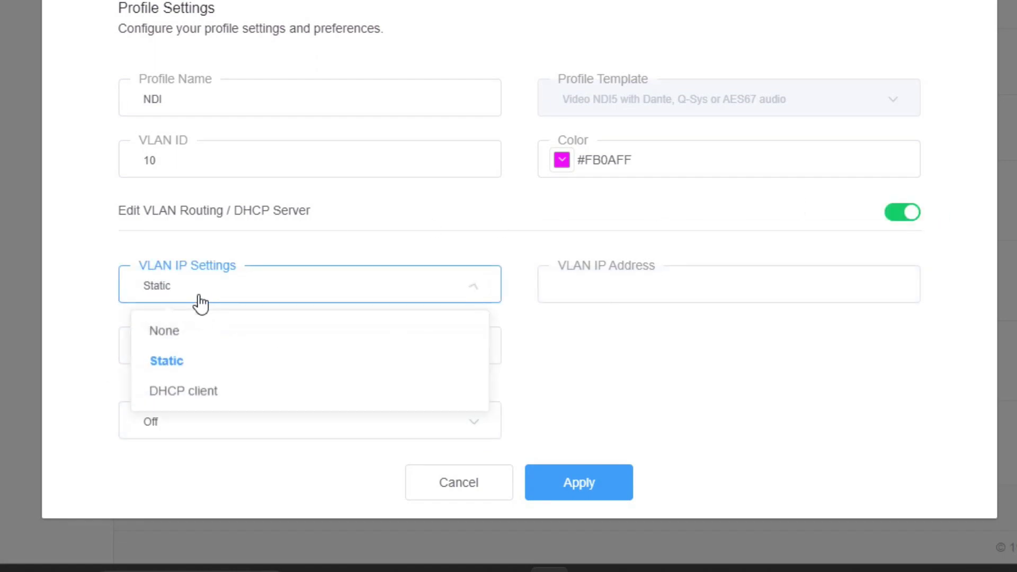
left_click(190, 373)
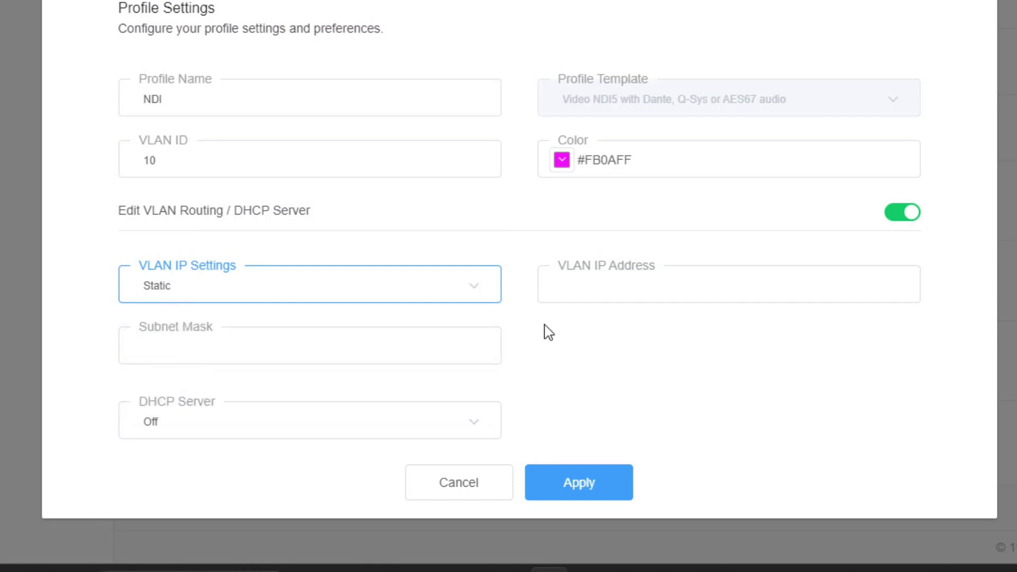
left_click(579, 298)
type("192")
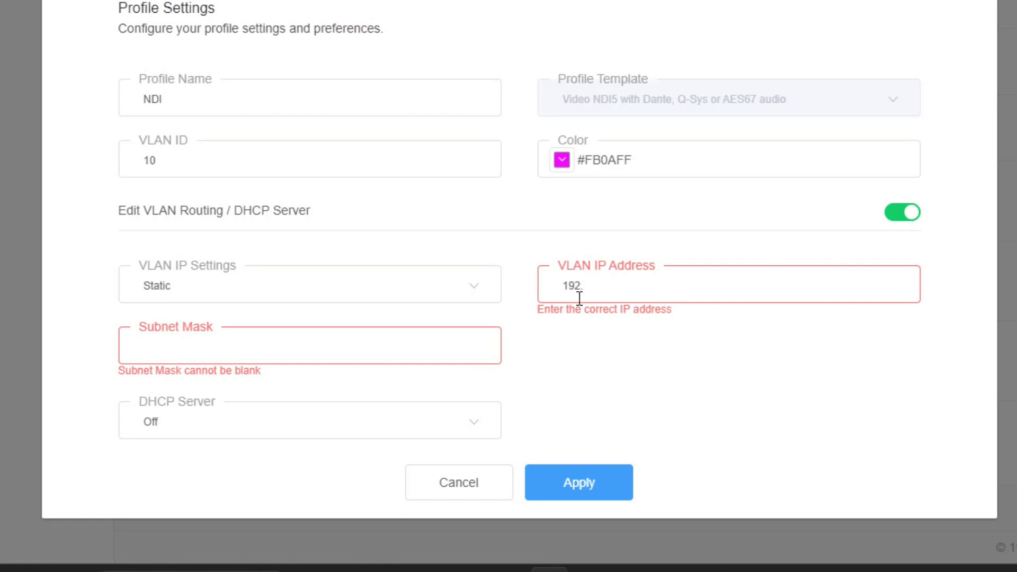
type(".168.100.1")
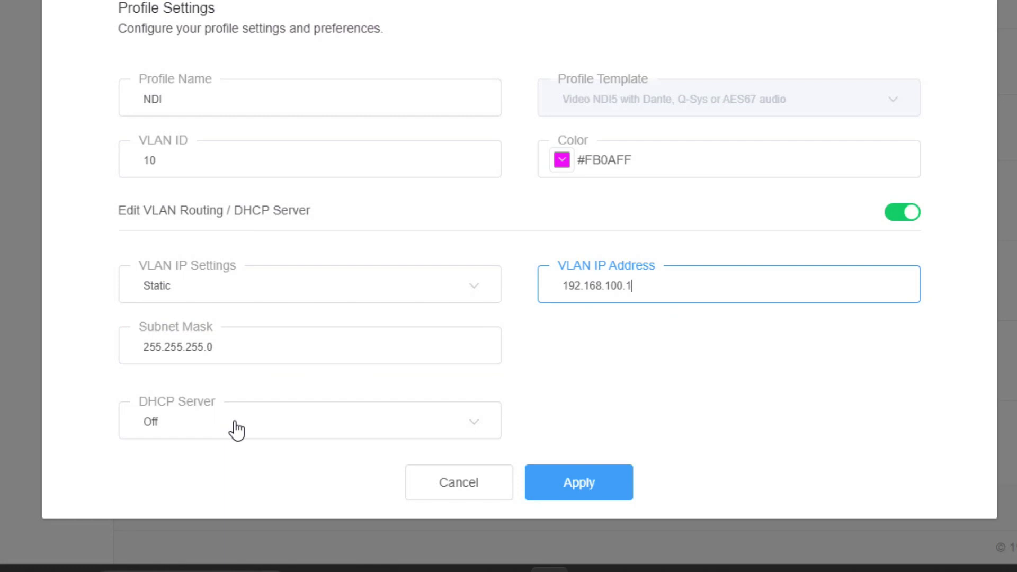
left_click(177, 432)
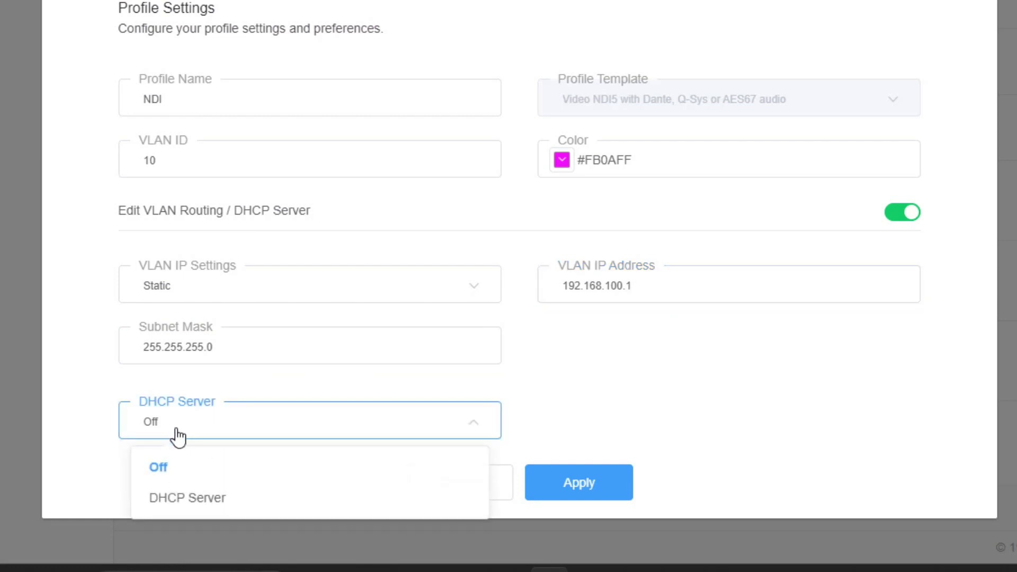
- Turn on the DHCP server with a 960-minute lease and pool start 192.168.100.11
left_click(206, 499)
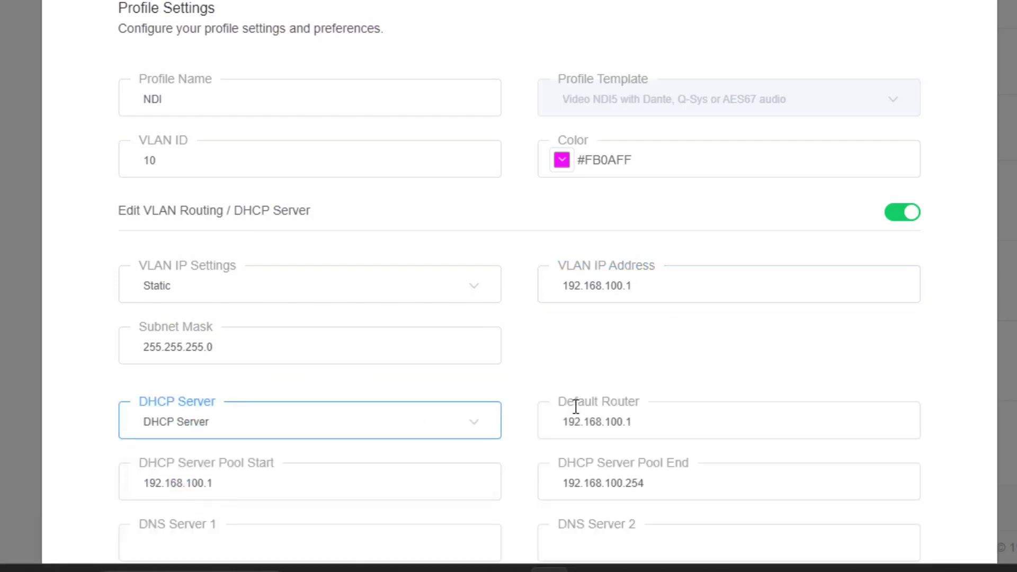
scroll(874, 370, "down", 3)
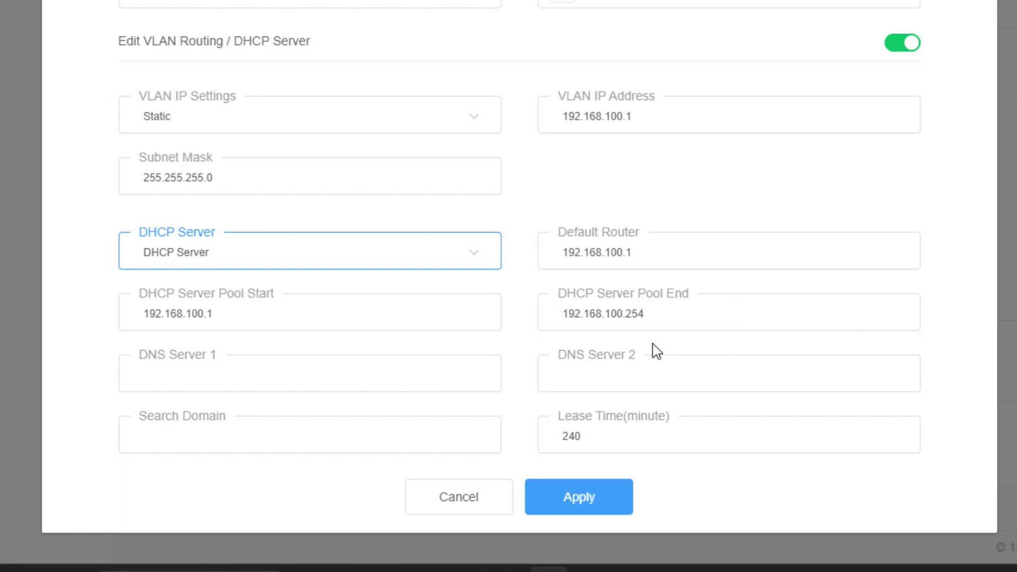
double_click(603, 441)
type("9")
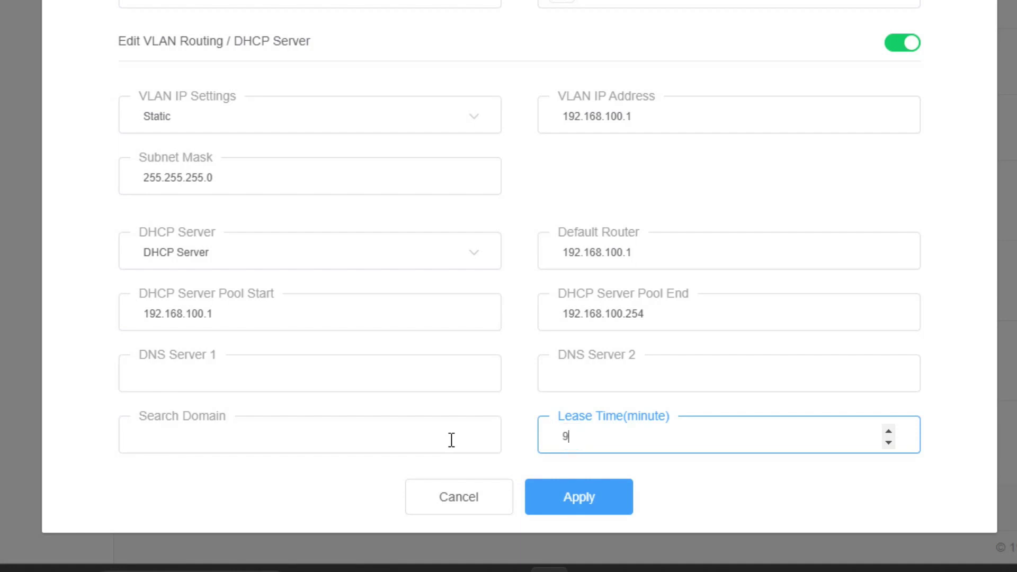
type("60")
key("Tab")
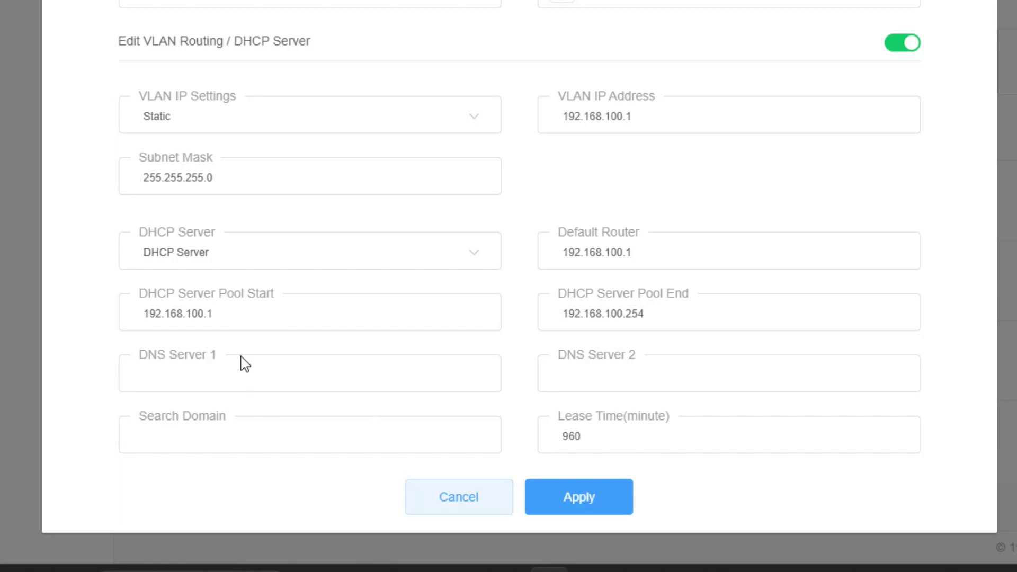
left_click(235, 321)
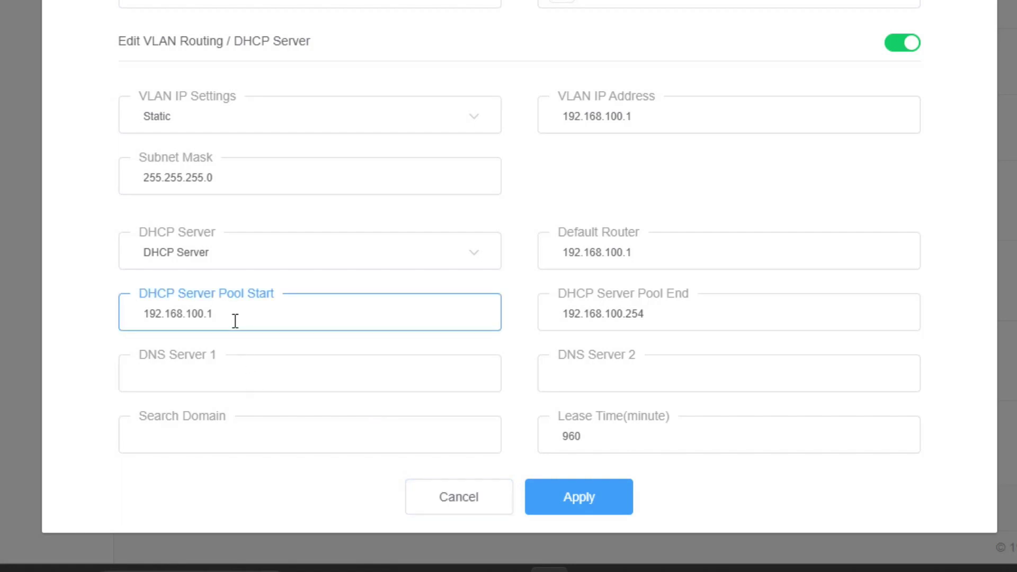
left_click(103, 380)
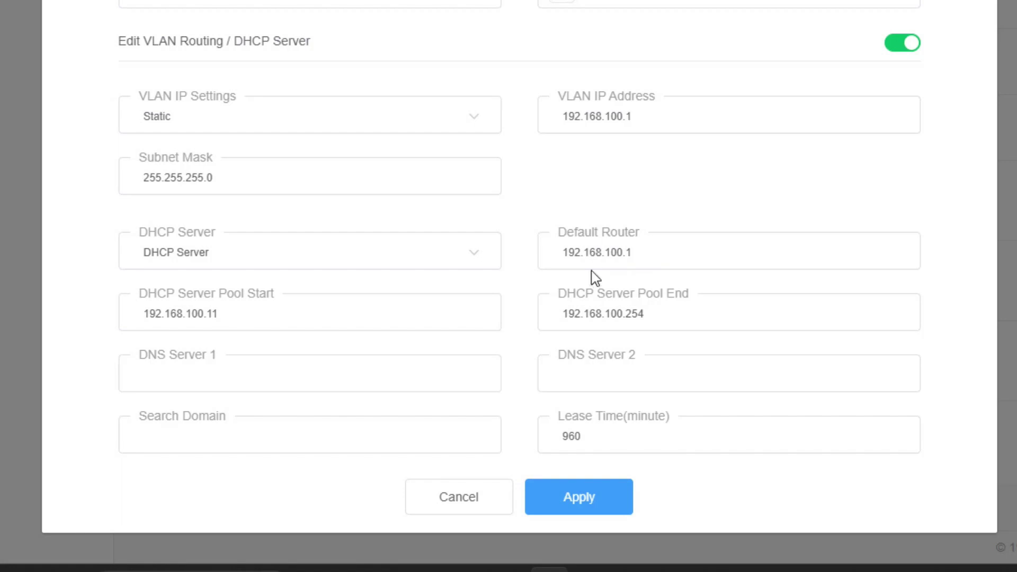
left_click(685, 313)
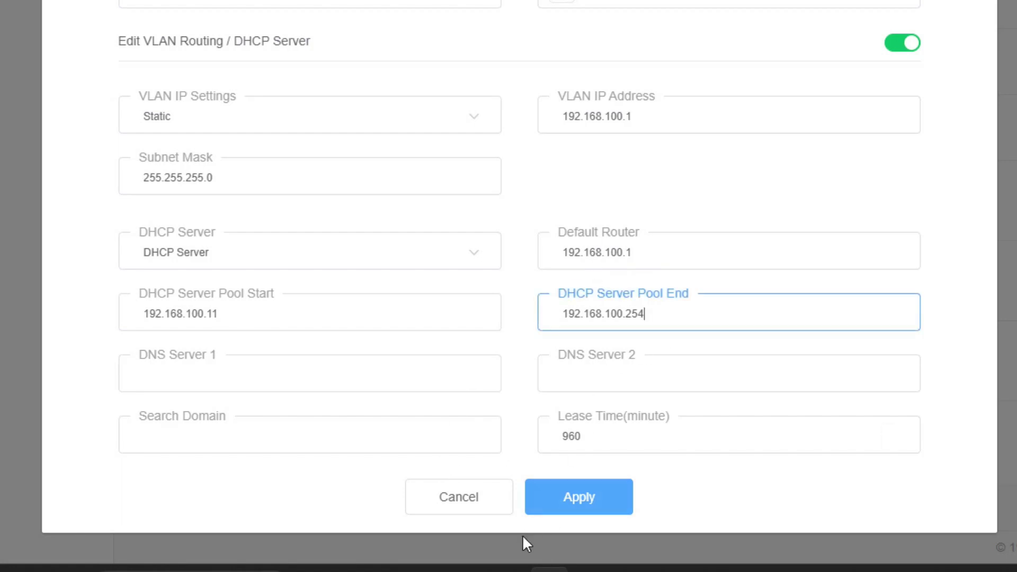
- Apply the NDI profile despite the DNS warning, then save the switch configuration
left_click(573, 508)
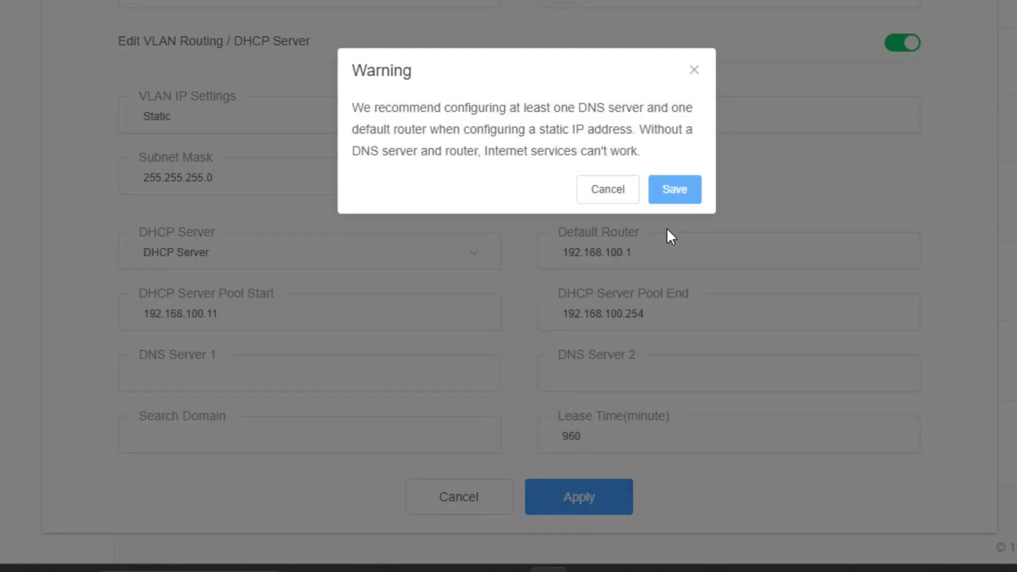
left_click(672, 200)
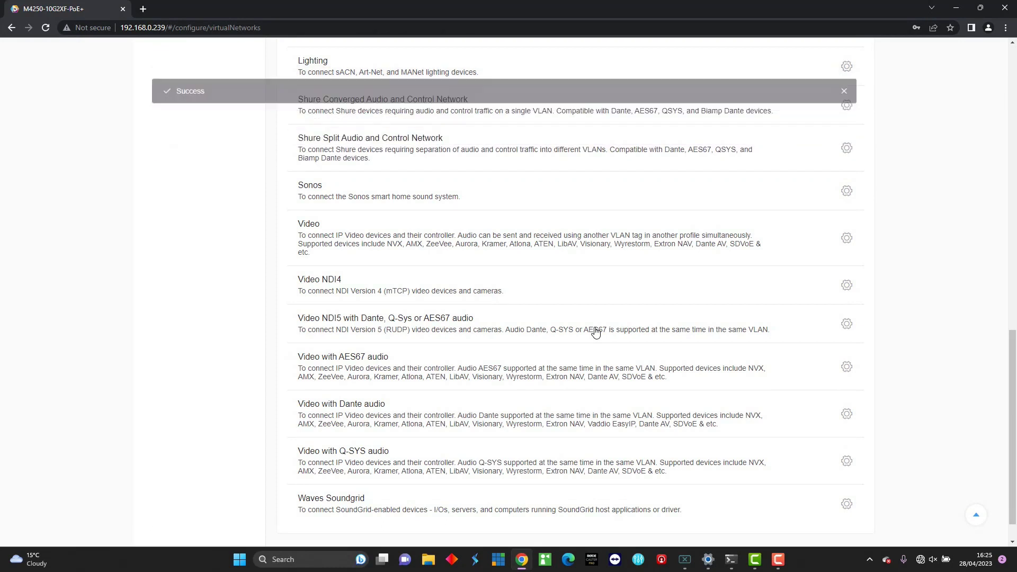
scroll(596, 327, "up", 12)
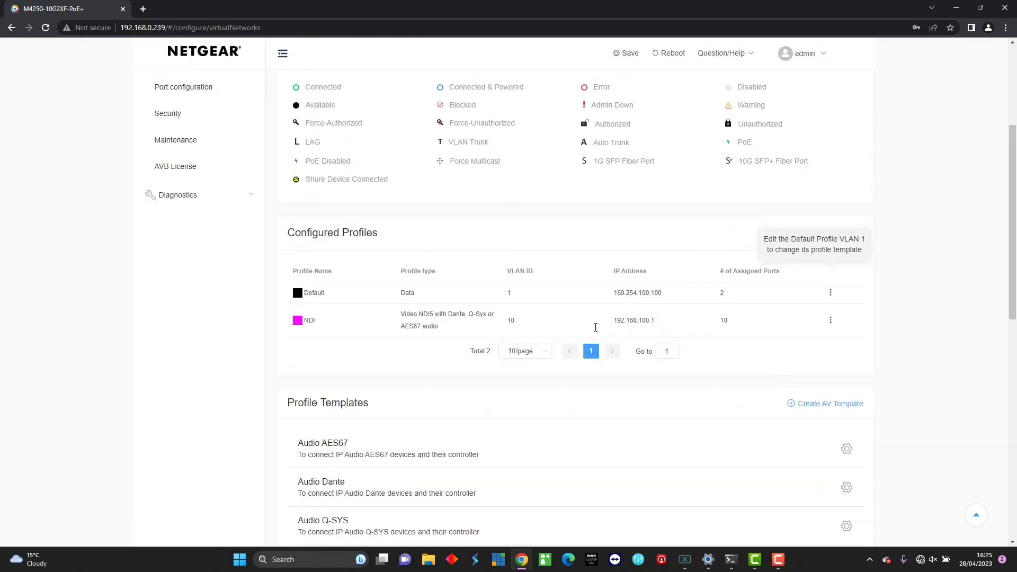
scroll(595, 327, "up", 3)
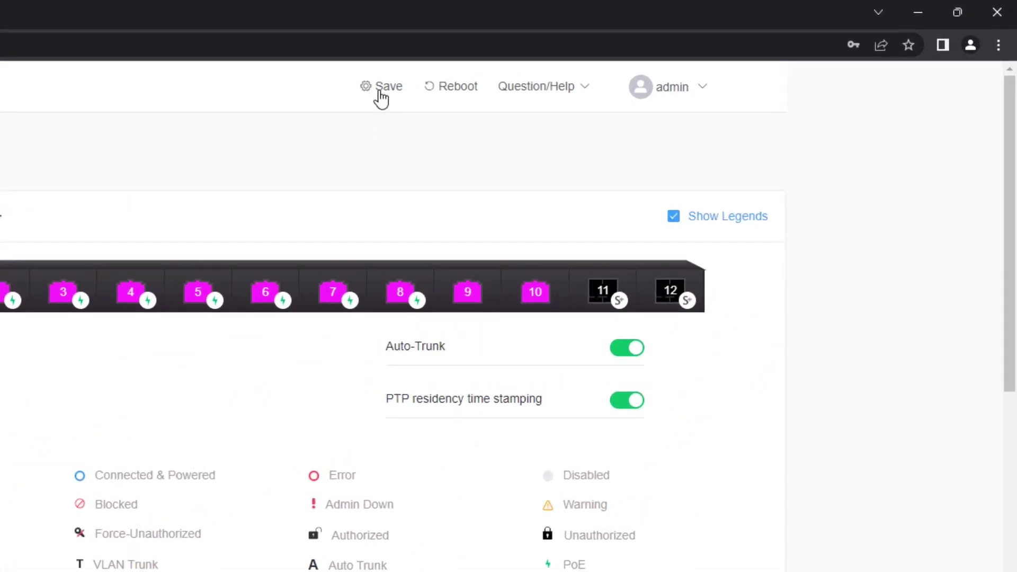
left_click(382, 88)
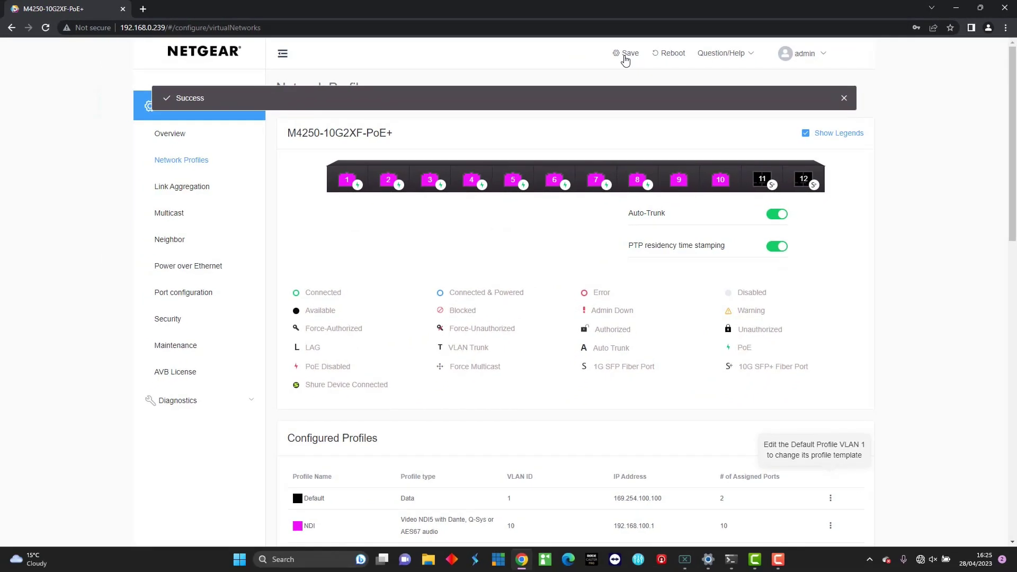